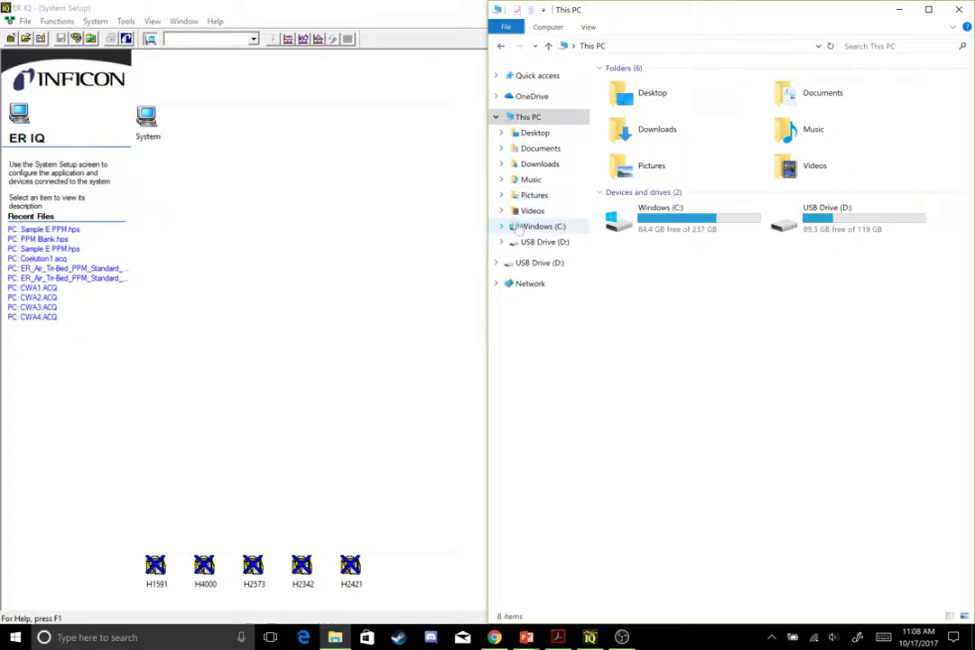
# Confirm the NIST14 folder exists in C:\ER IQ, then return to ER IQ System Setup.
pyautogui.click(515, 229)
pyautogui.doubleClick(642, 85)
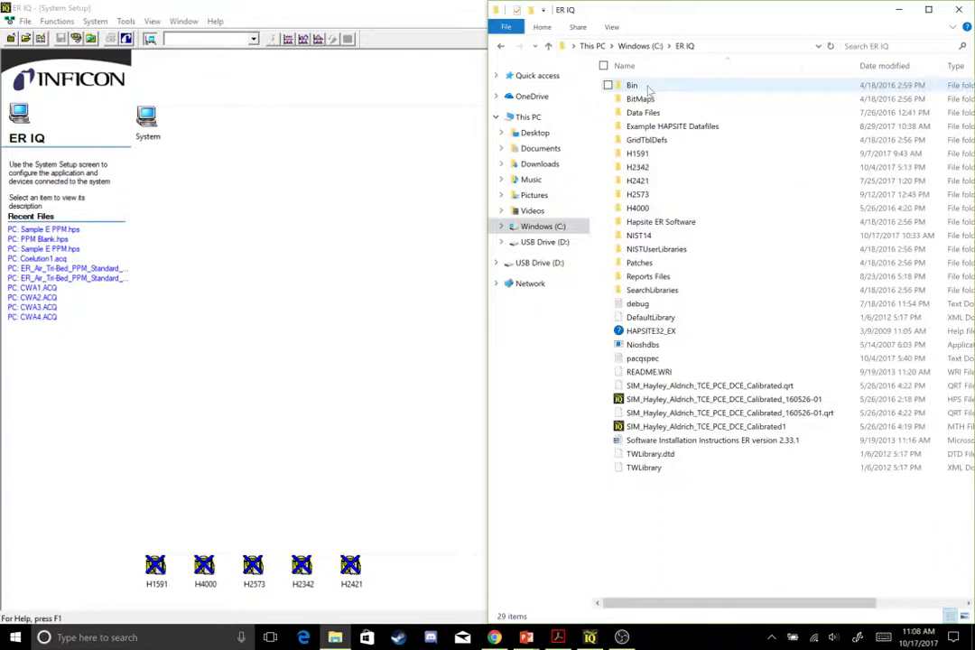
pyautogui.click(666, 236)
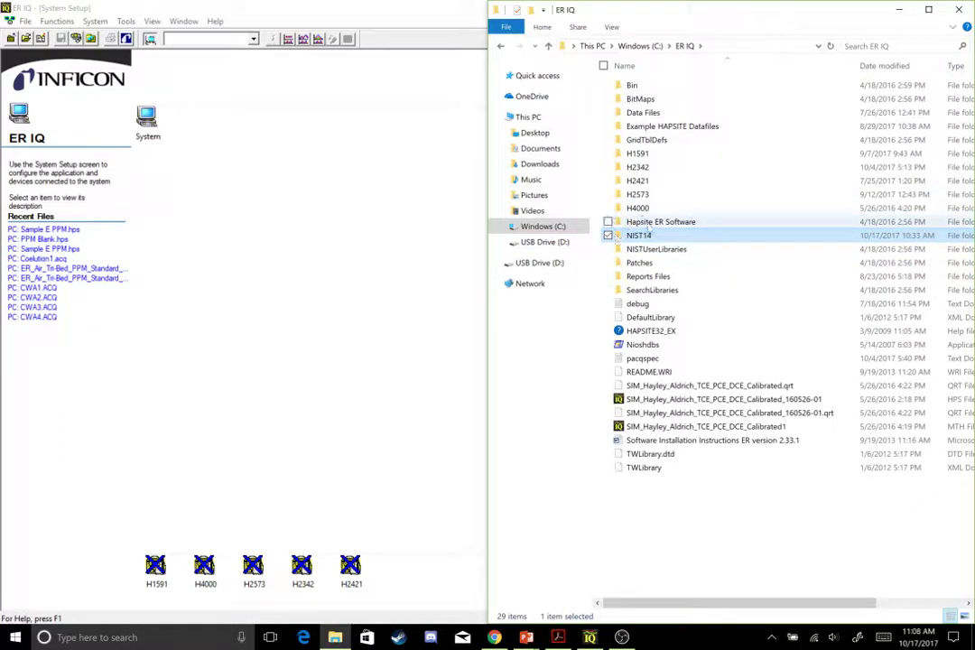
pyautogui.click(369, 289)
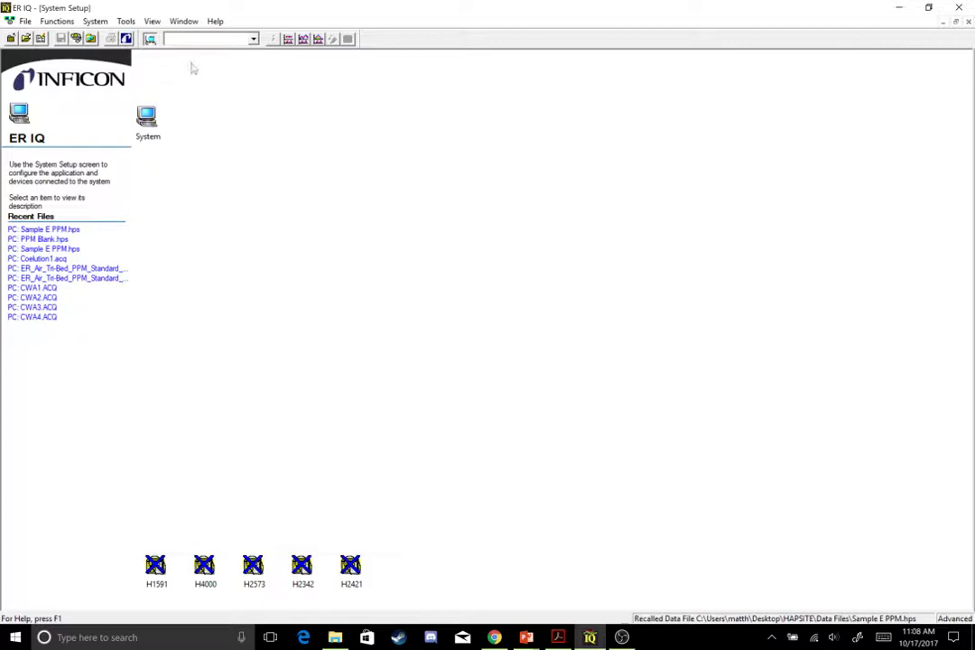
pyautogui.click(124, 21)
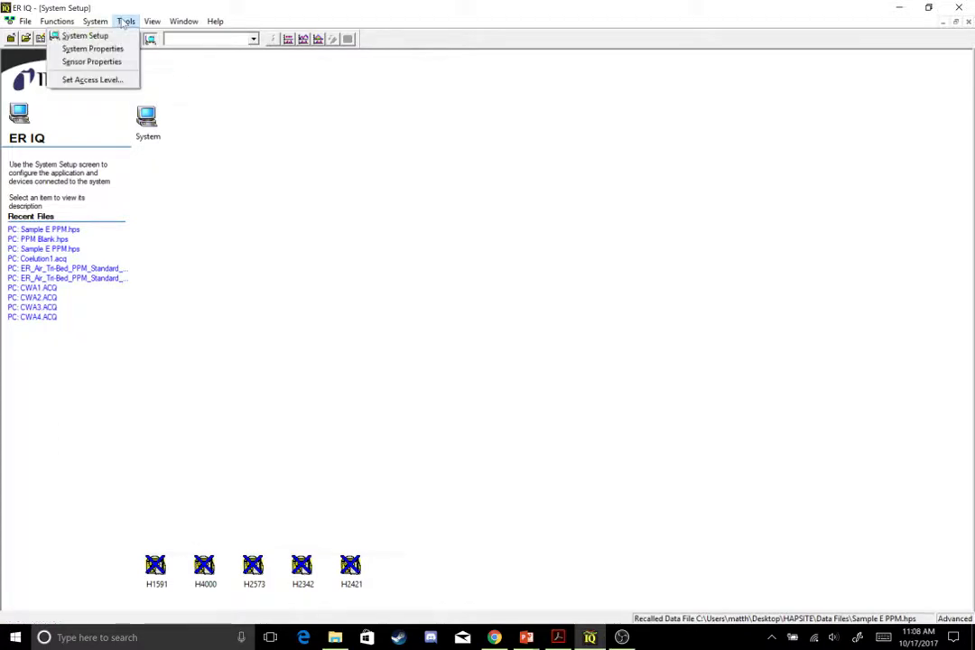
pyautogui.click(125, 22)
pyautogui.click(131, 23)
pyautogui.click(107, 79)
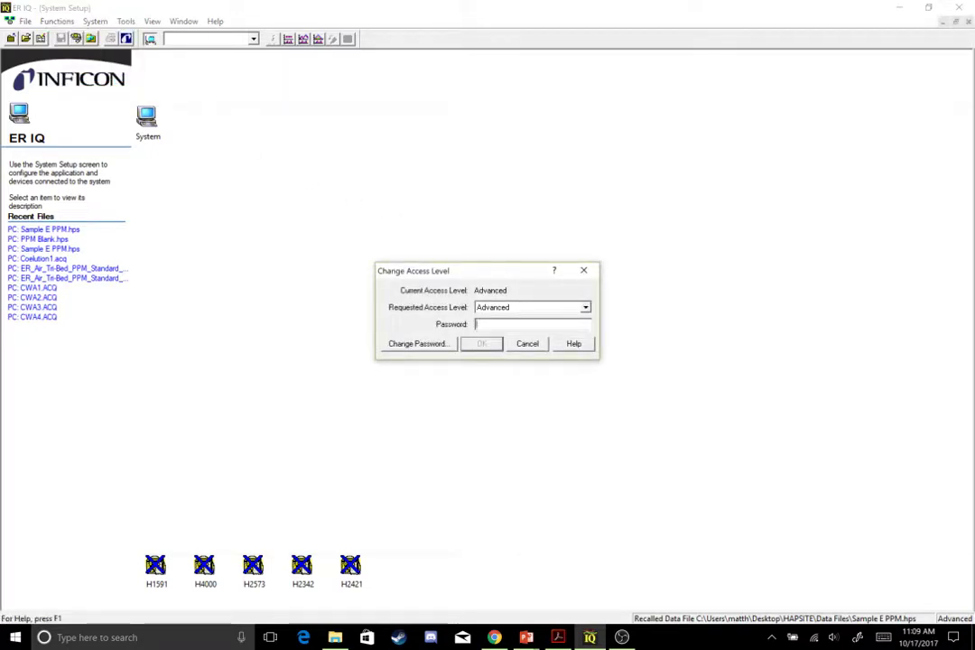
pyautogui.click(534, 345)
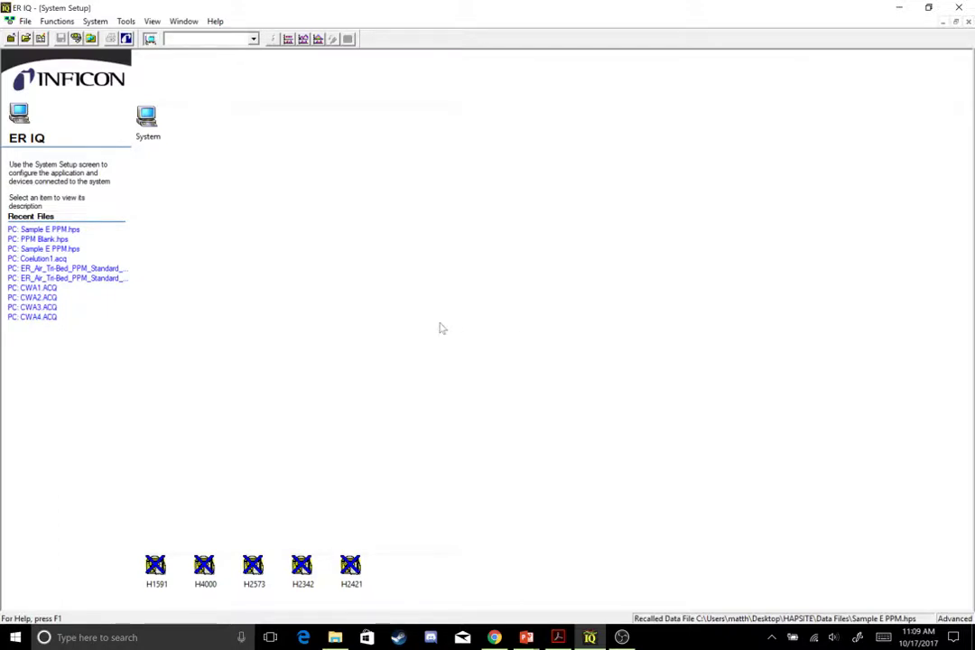
# Set the NIST path to C:\ER IQ\NIST14\ and the AMDIS path to C:\ER IQ\NIST14\AMDIS32\ in System Properties.
pyautogui.click(125, 22)
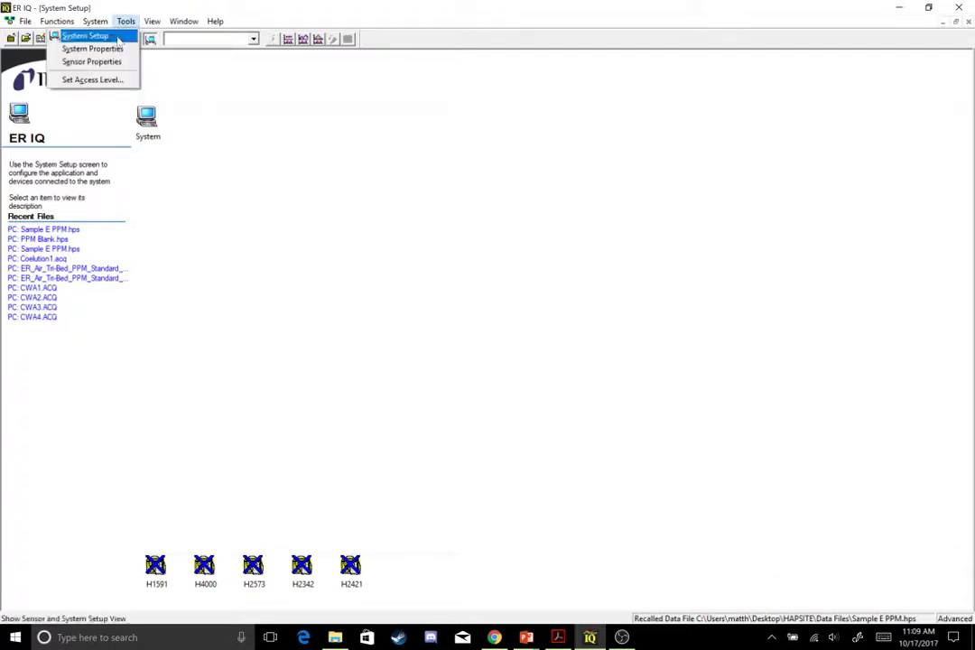
pyautogui.click(116, 49)
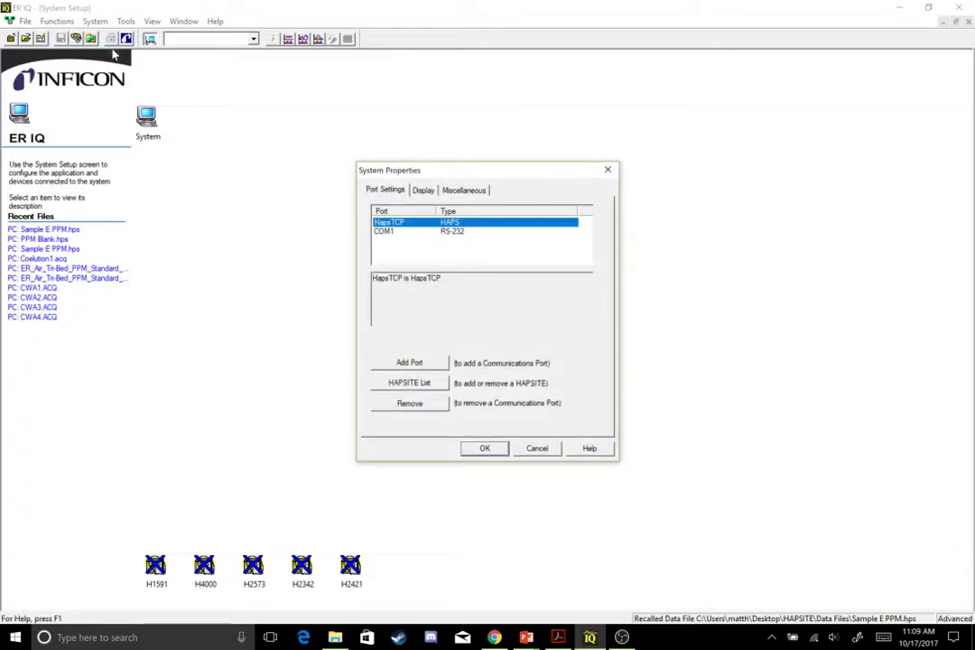
pyautogui.click(461, 190)
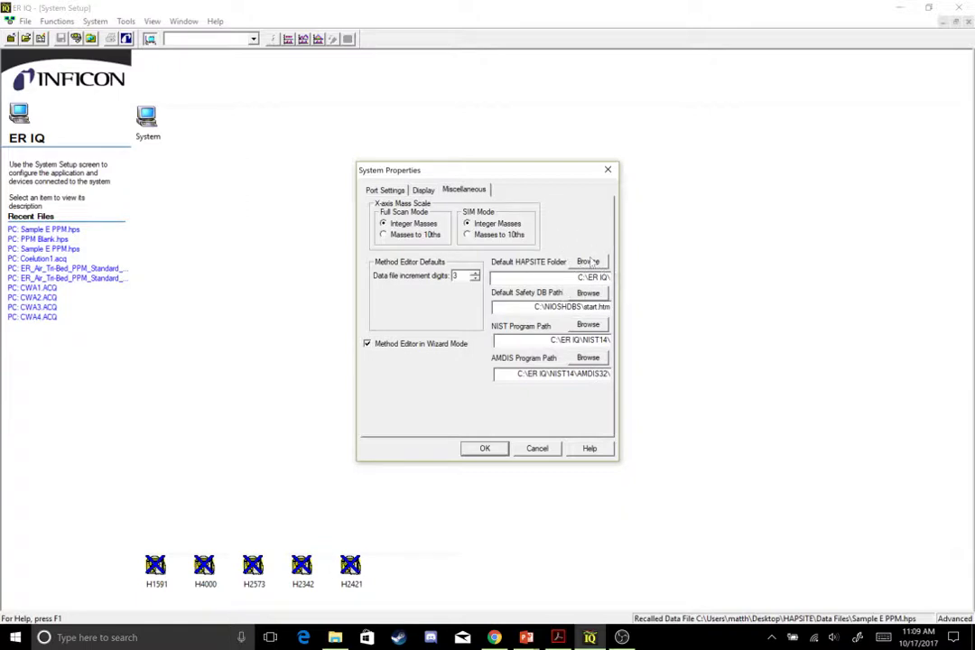
pyautogui.click(588, 325)
pyautogui.moveTo(443, 170); pyautogui.dragTo(289, 153)
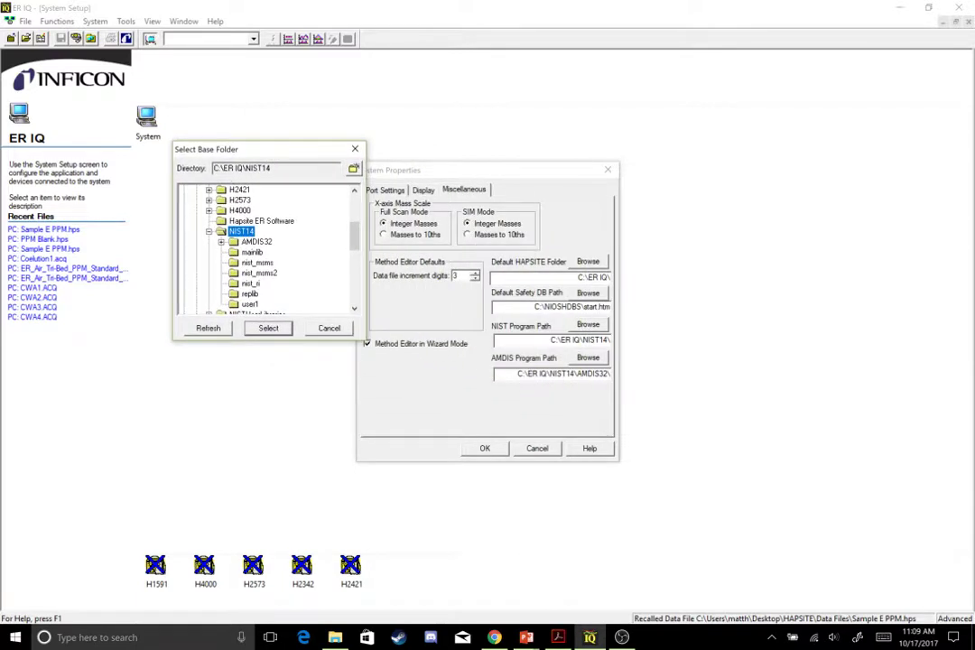
pyautogui.click(271, 330)
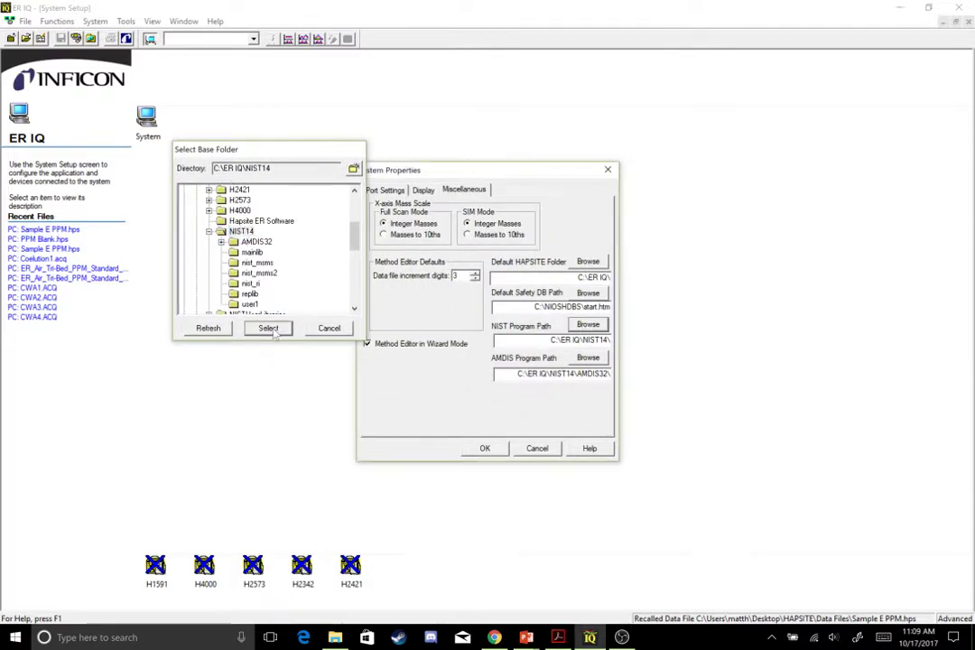
pyautogui.click(587, 360)
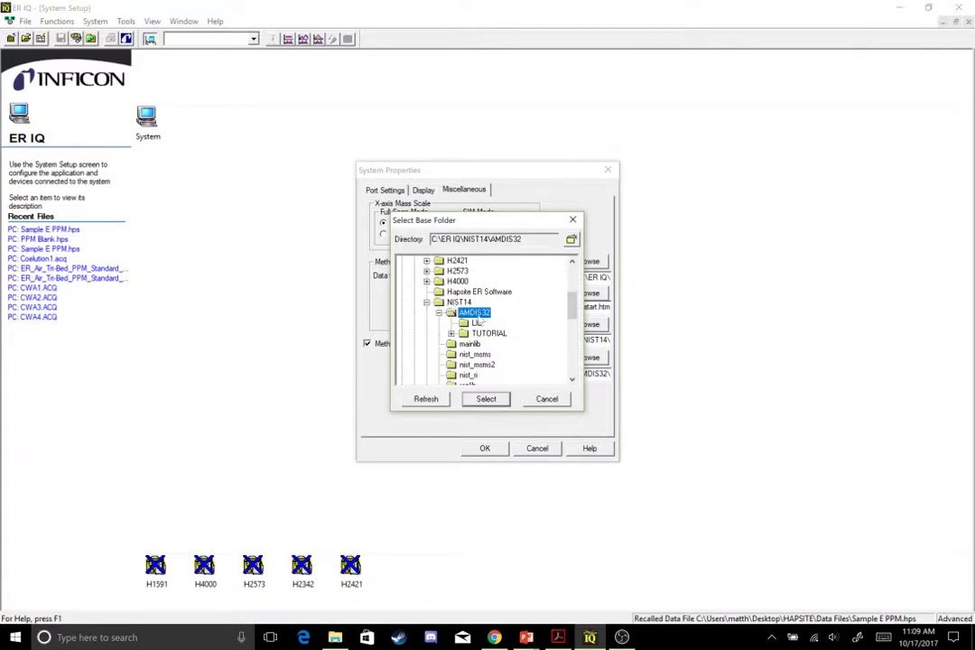
pyautogui.click(487, 399)
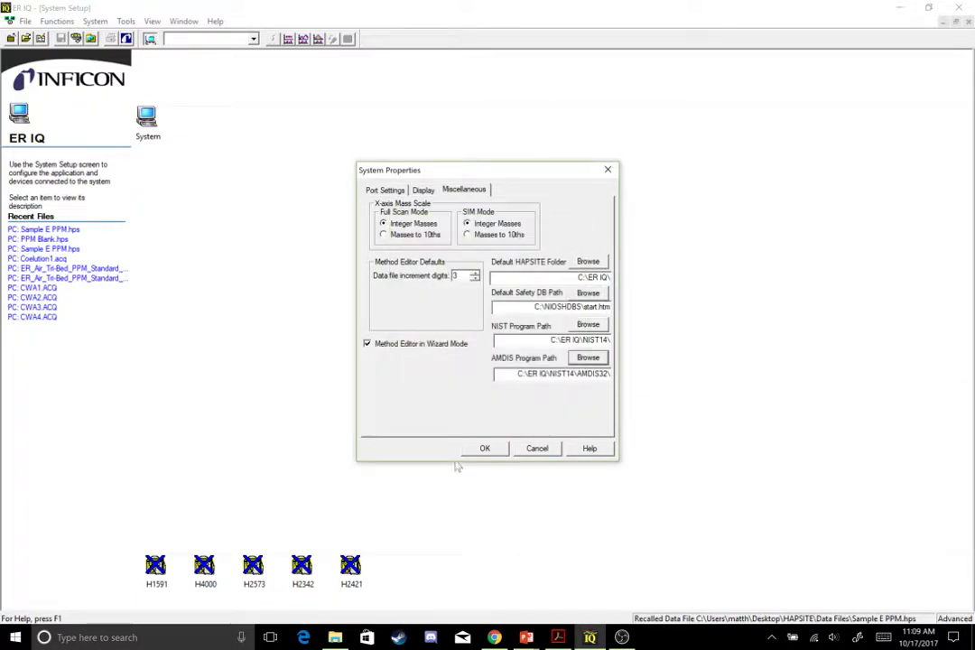
pyautogui.click(487, 448)
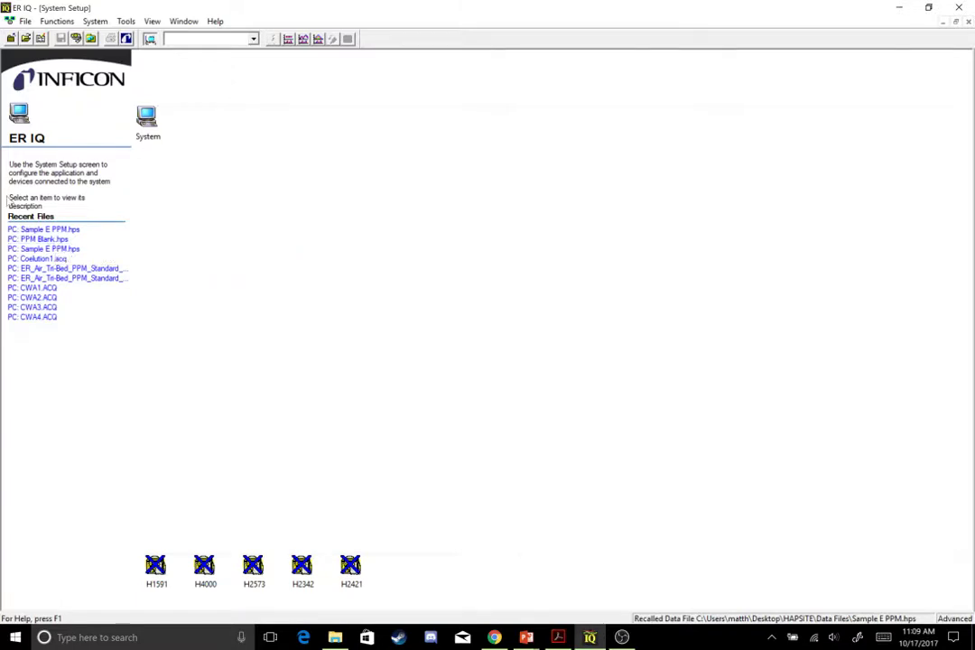
# Open Sample E PPM.hps and accept the NIST search configuration: four libraries, 5 maximum hits.
pyautogui.click(54, 231)
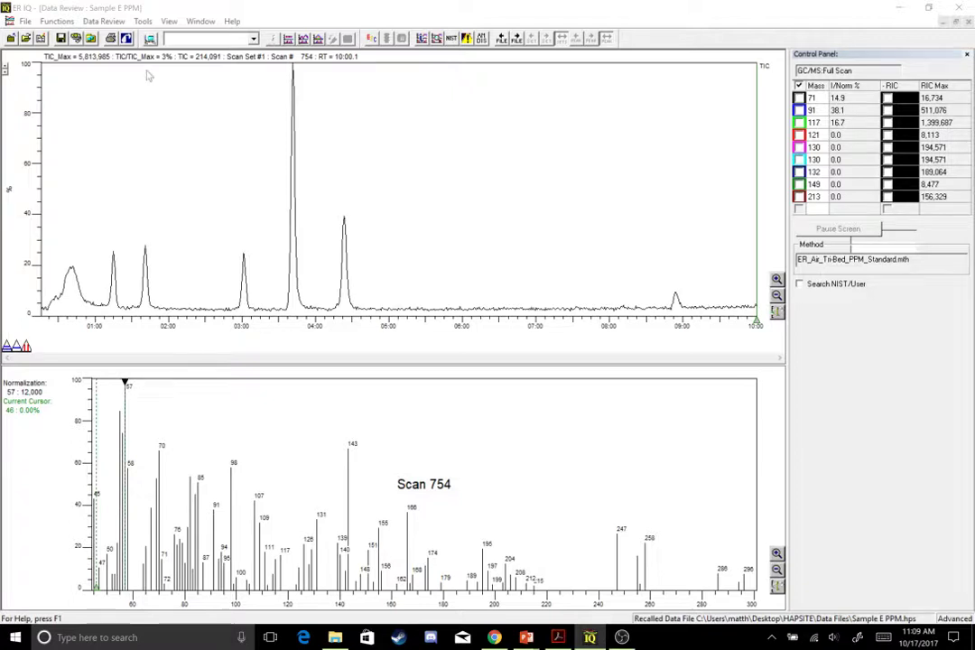
pyautogui.click(104, 21)
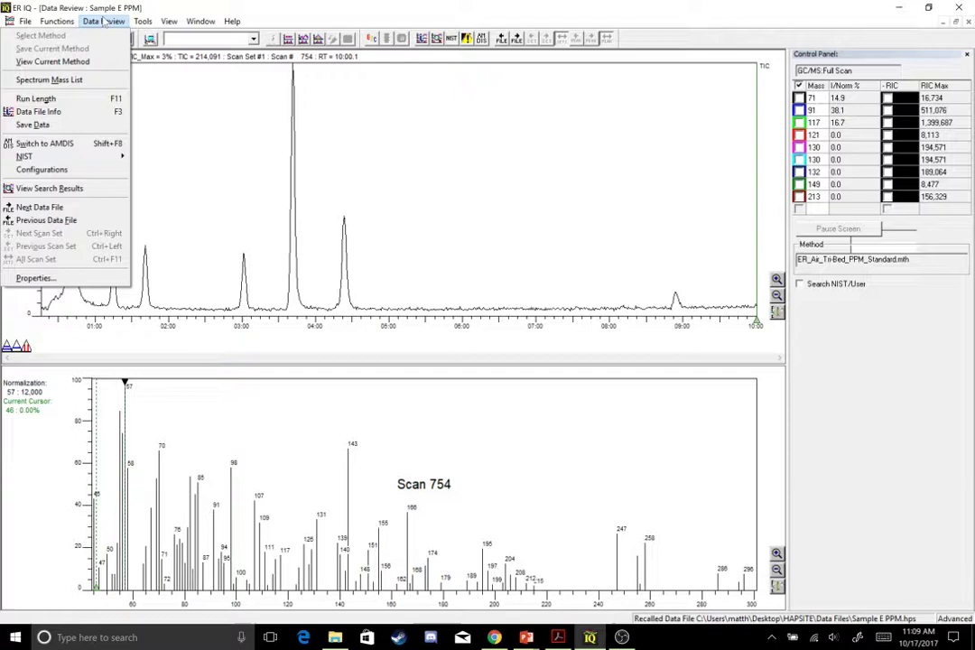
pyautogui.click(106, 171)
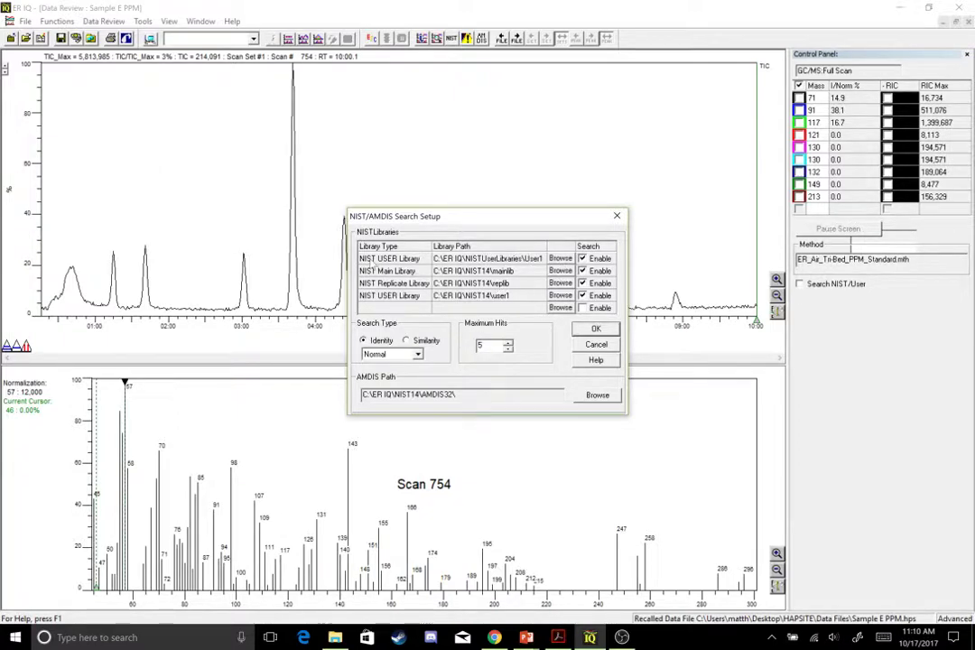
pyautogui.moveTo(456, 221); pyautogui.dragTo(466, 144)
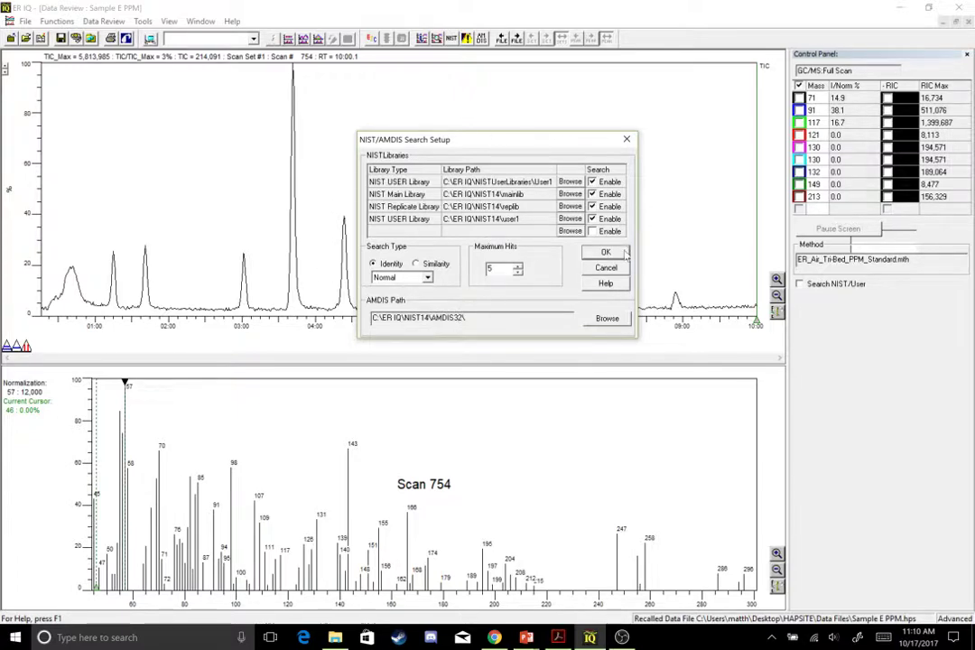
pyautogui.click(623, 254)
# Dismiss the AMDIS path warning, run AMDIS on Sample E PPM, and view the 9 identified targets.
pyautogui.click(614, 275)
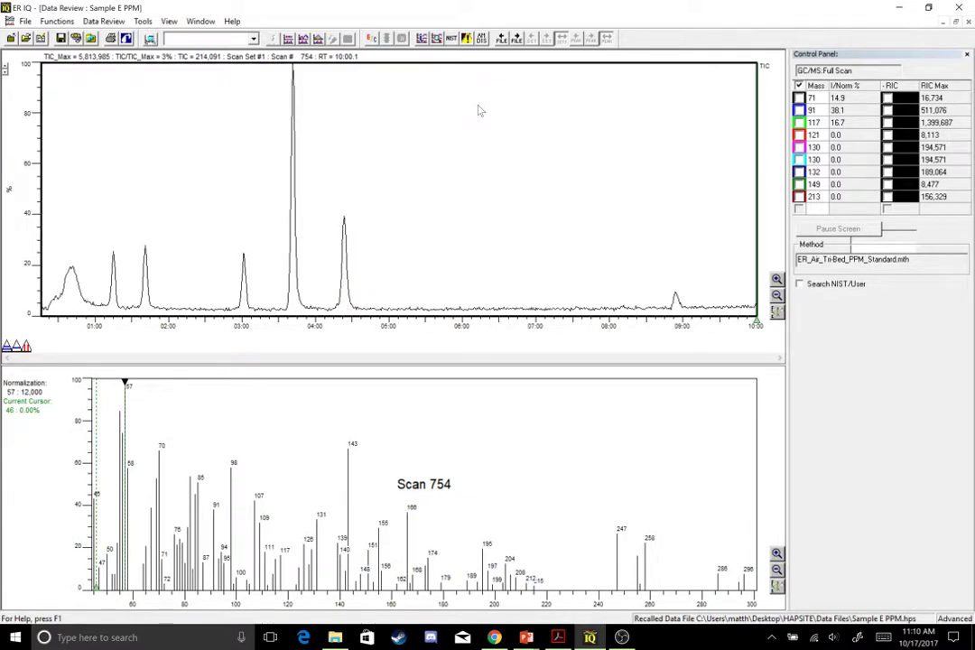
pyautogui.click(482, 40)
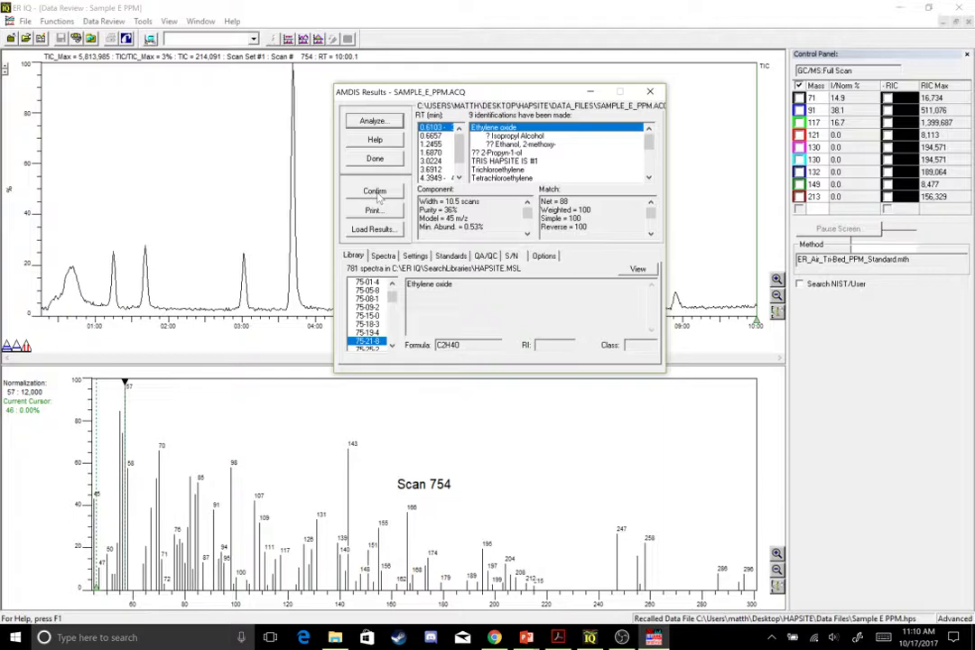
pyautogui.click(376, 192)
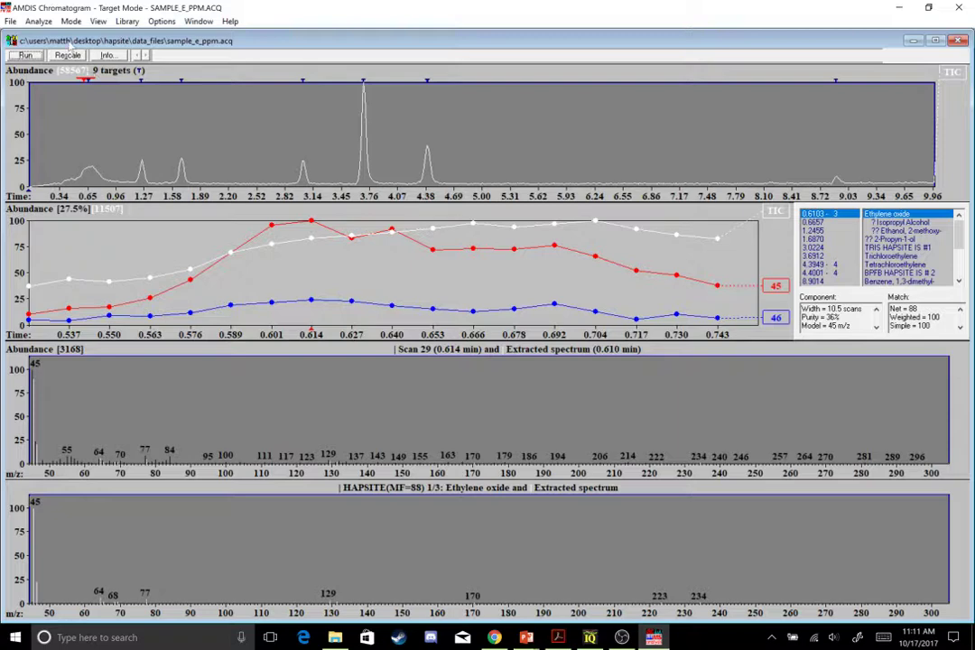
# Check that the AMDIS target library path reads C:\ER IQ\SEARCHLIBRARIES\HAPSITE.MSL.
pyautogui.click(42, 21)
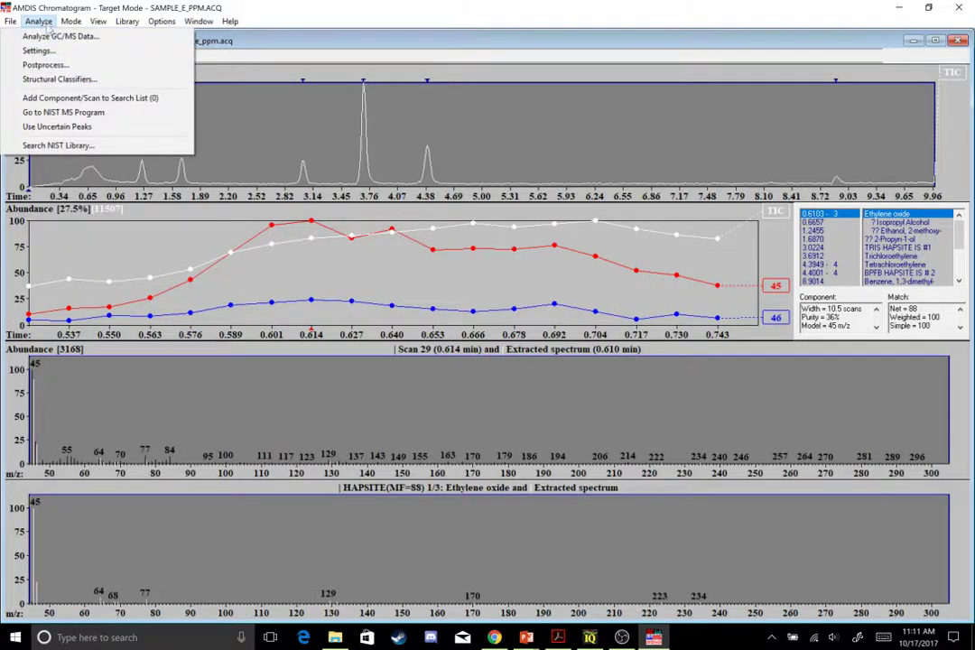
pyautogui.click(40, 50)
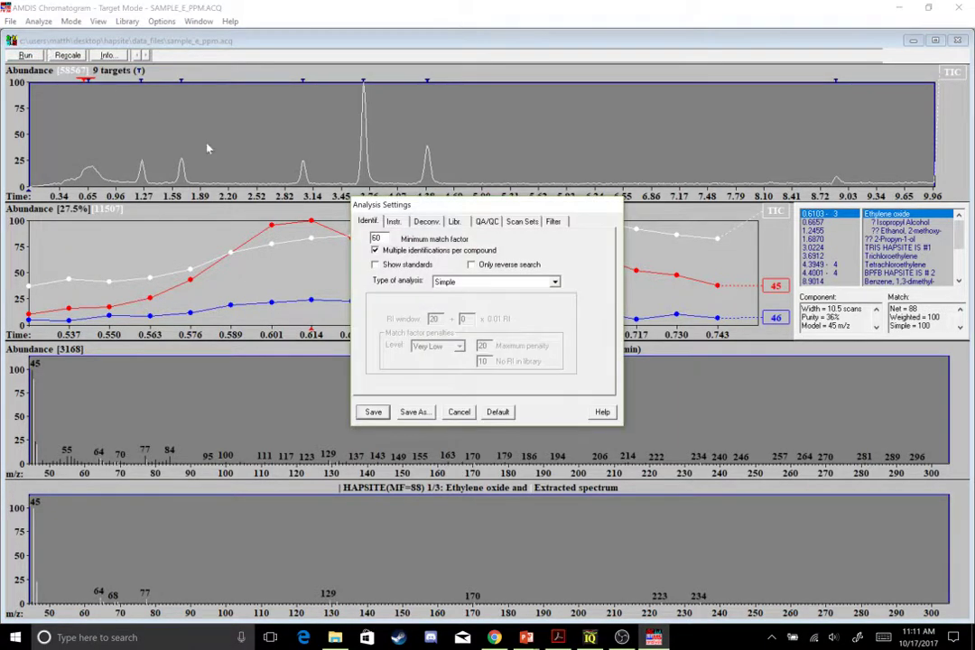
pyautogui.click(455, 222)
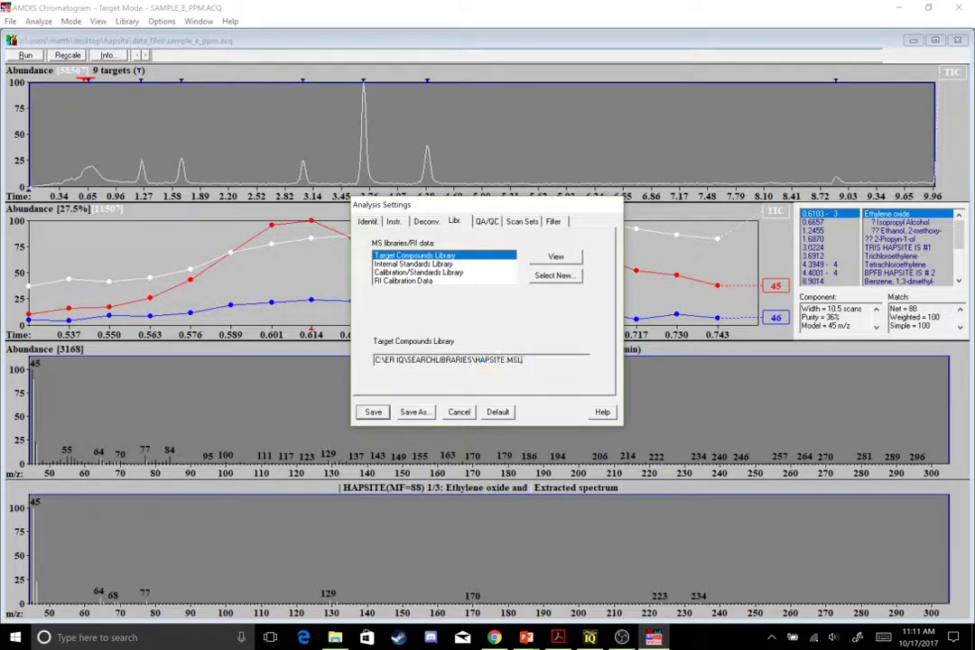
pyautogui.moveTo(522, 359); pyautogui.dragTo(470, 359)
pyautogui.click(489, 359)
pyautogui.doubleClick(490, 359)
pyautogui.click(522, 359)
pyautogui.click(394, 359)
pyautogui.click(390, 359)
pyautogui.click(404, 359)
pyautogui.moveTo(400, 360); pyautogui.dragTo(375, 359)
pyautogui.click(489, 359)
# Save the AMDIS settings, reanalyze the sample, and show the Trichloroethylene match.
pyautogui.click(374, 413)
pyautogui.click(512, 364)
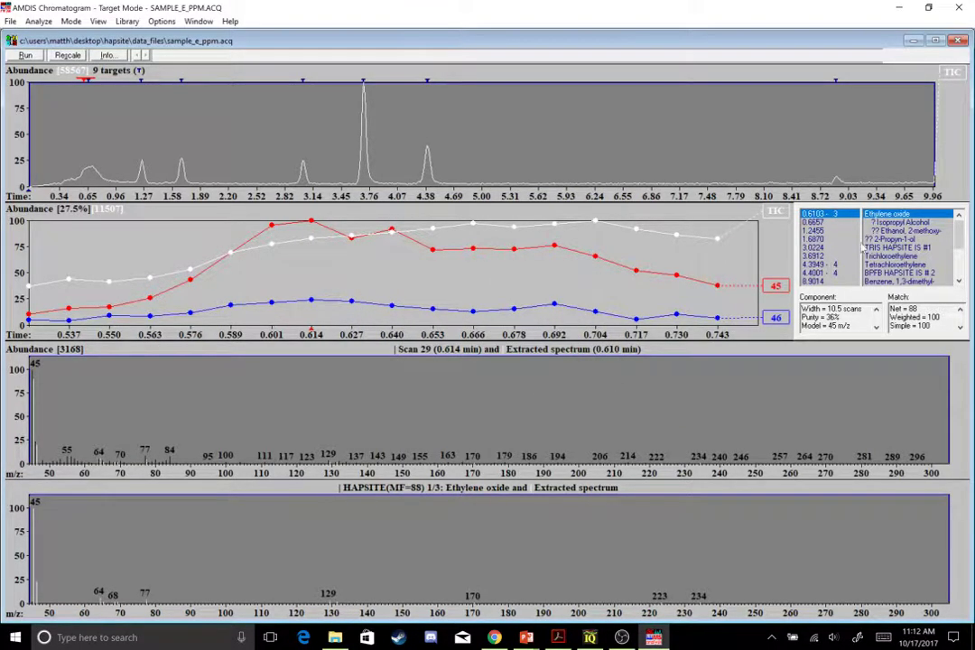
pyautogui.click(899, 223)
pyautogui.click(890, 256)
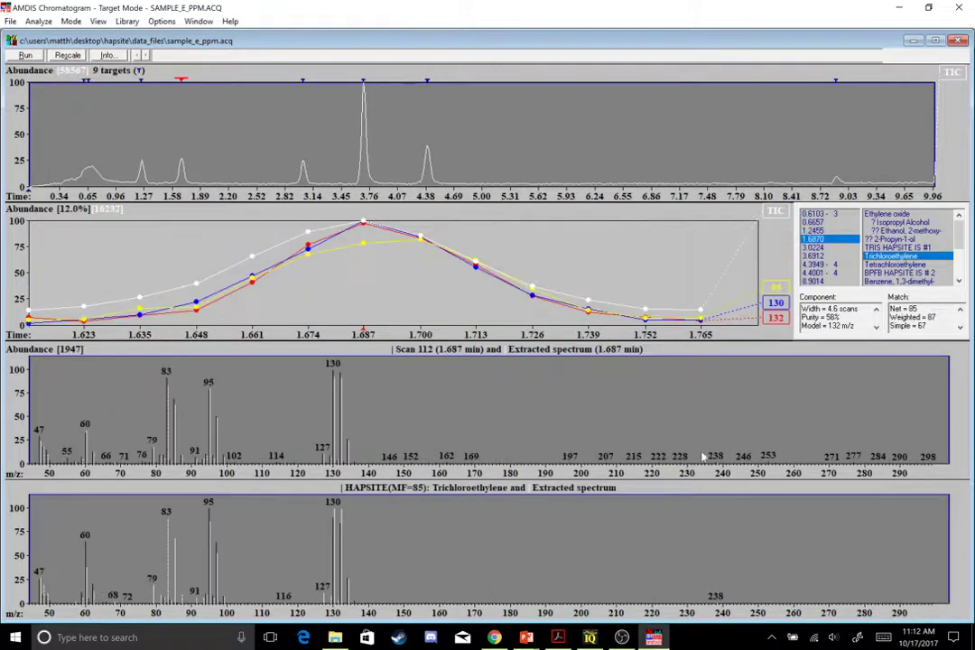
# NIST-search the 03:40 peak, finding HAPSITE Internal Standard # 2 (BPFB) with SI 902.
pyautogui.click(590, 637)
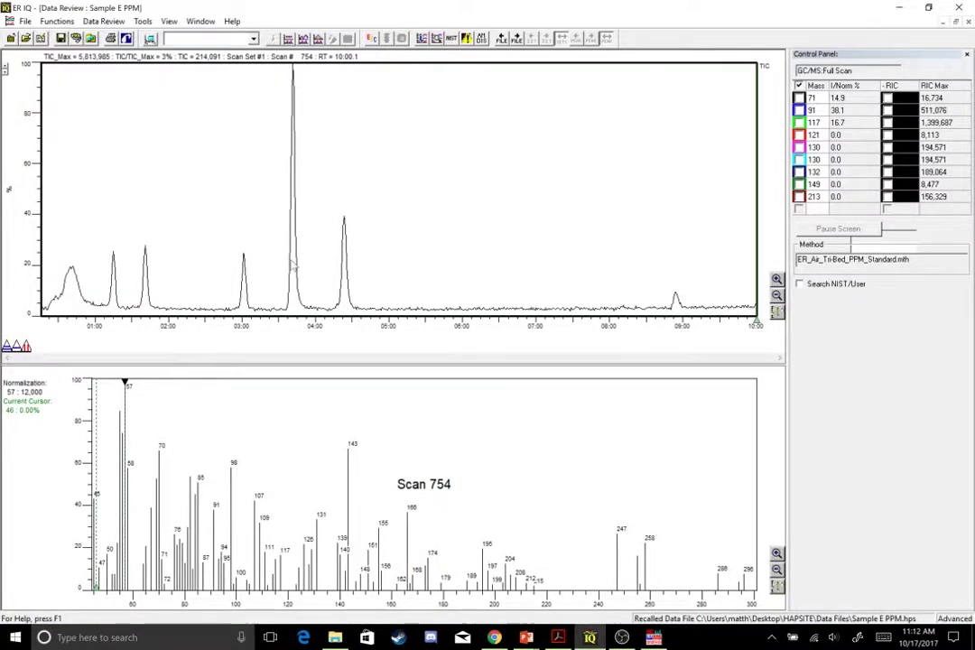
pyautogui.click(291, 225)
pyautogui.click(799, 284)
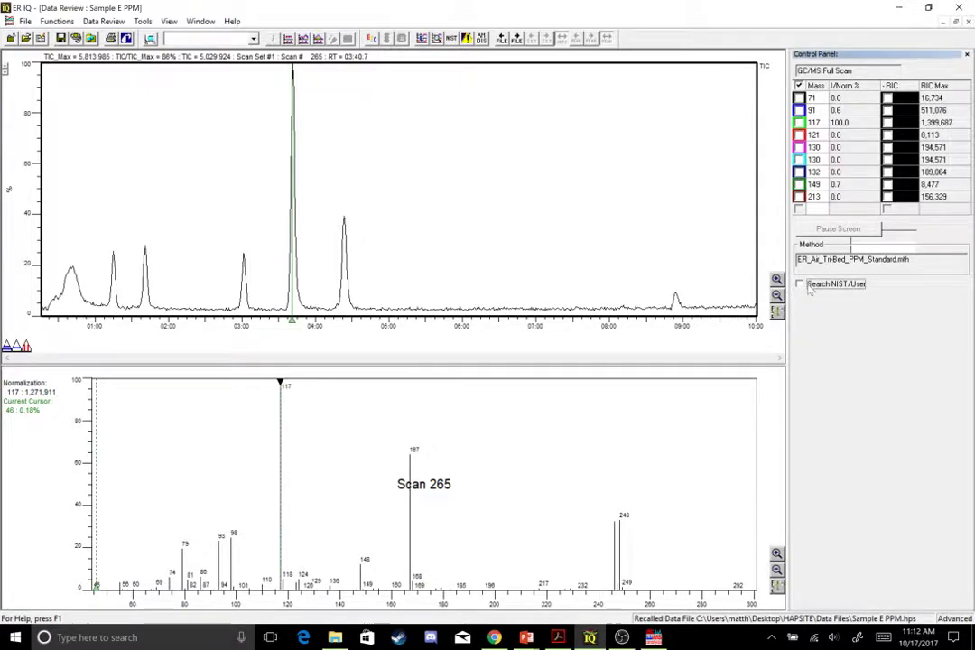
pyautogui.click(469, 407)
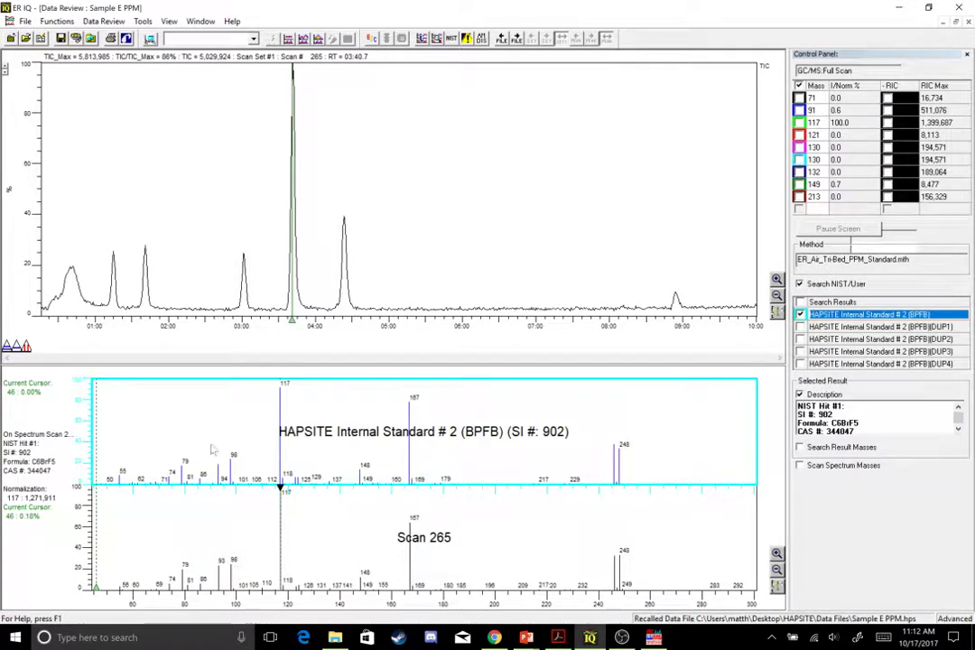